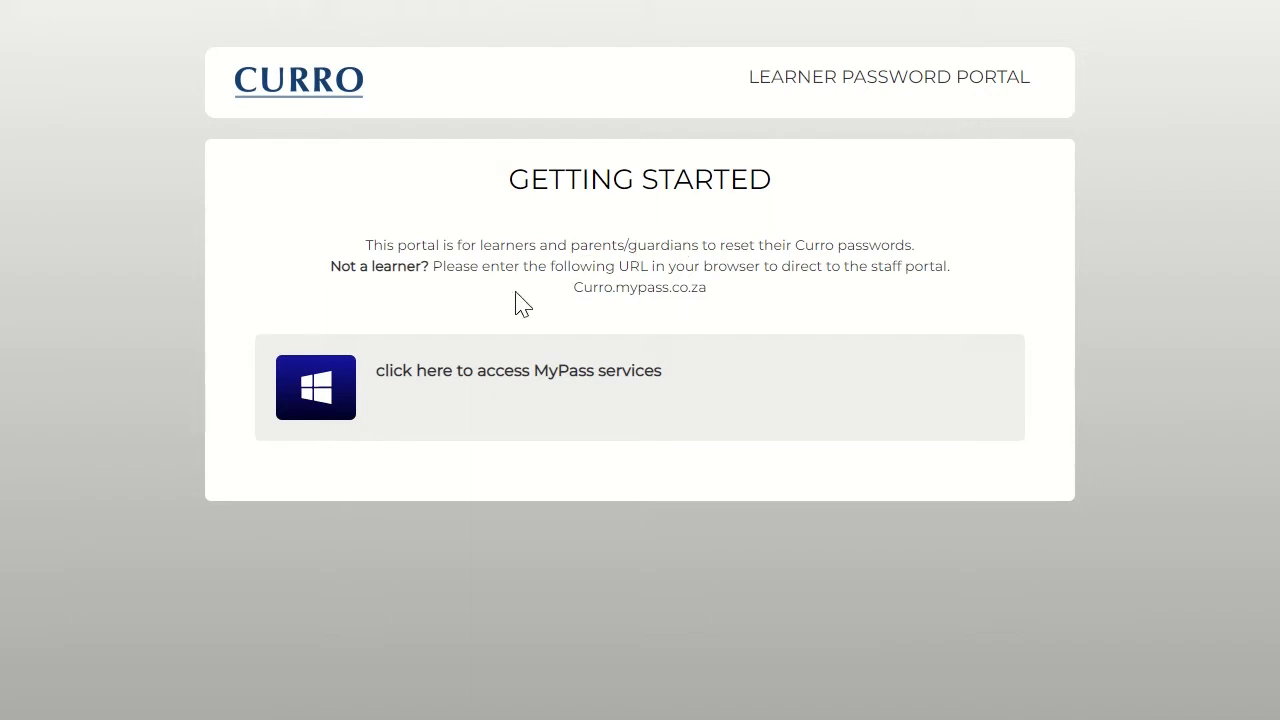
# - Enter the learner's Curro email and security code on the MyPass login and continue to Learner Options
pyautogui.click(414, 383)
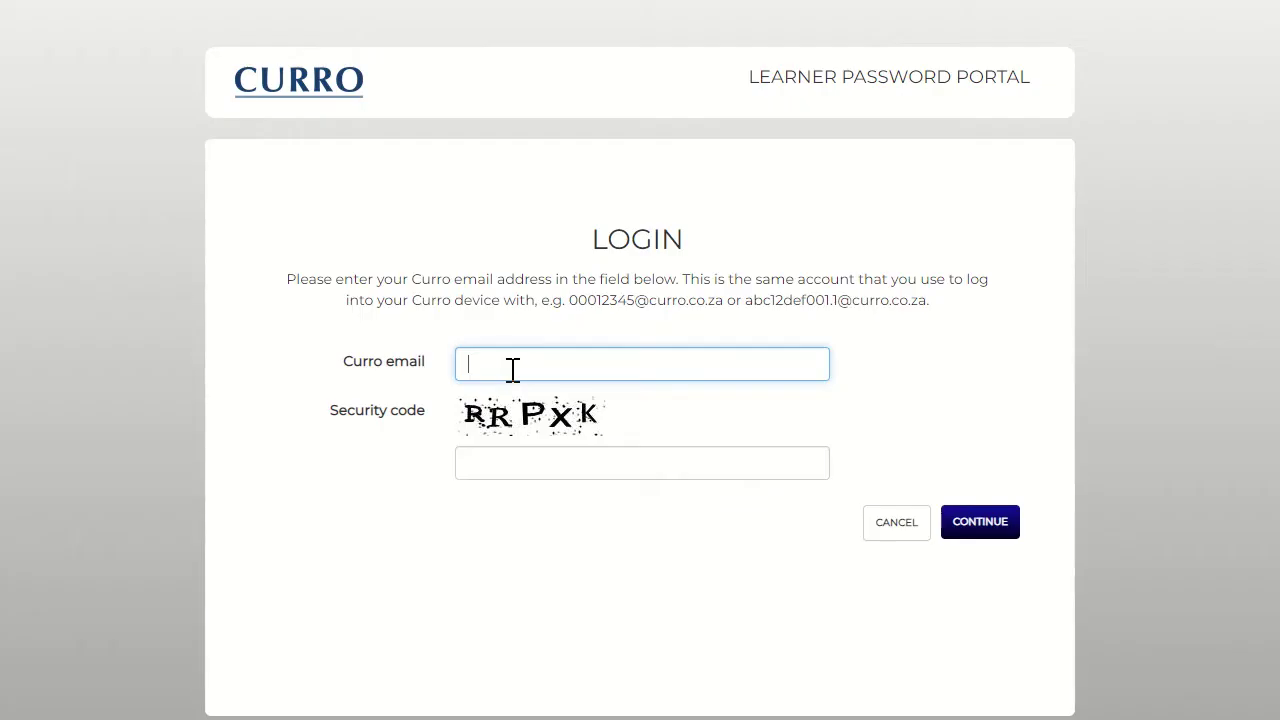
pyautogui.click(512, 369)
pyautogui.click(507, 458)
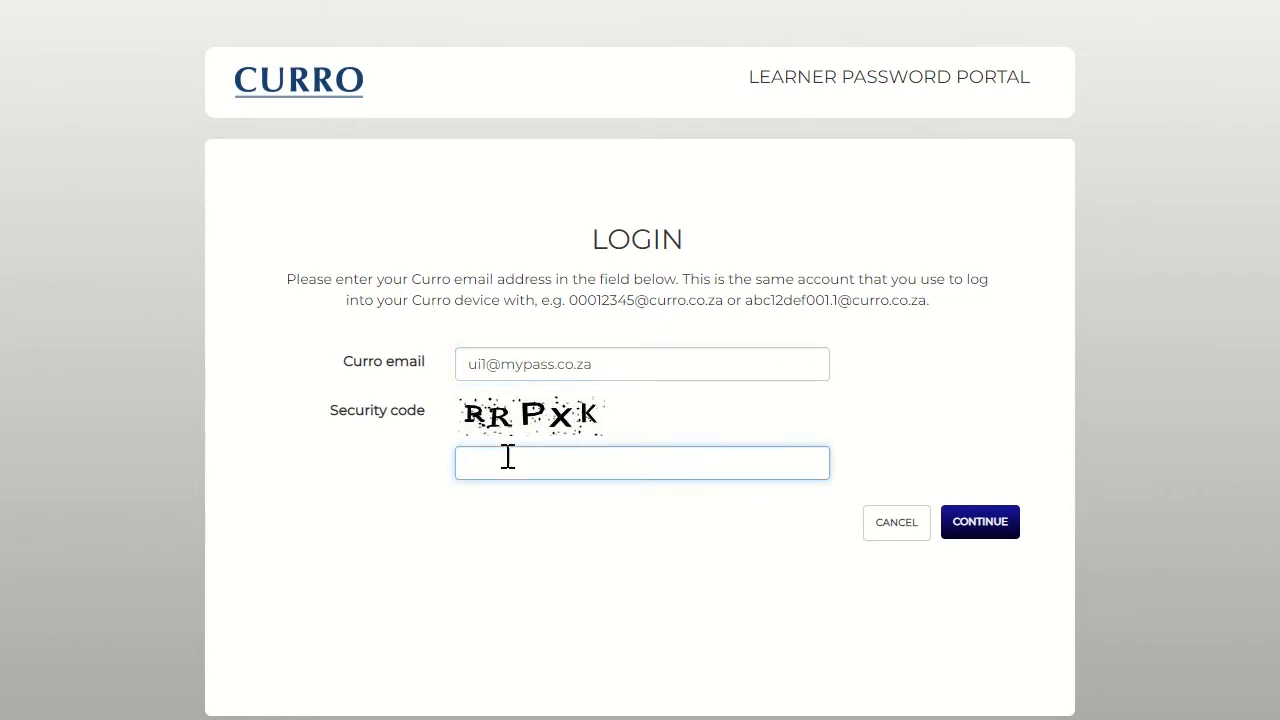
pyautogui.click(955, 522)
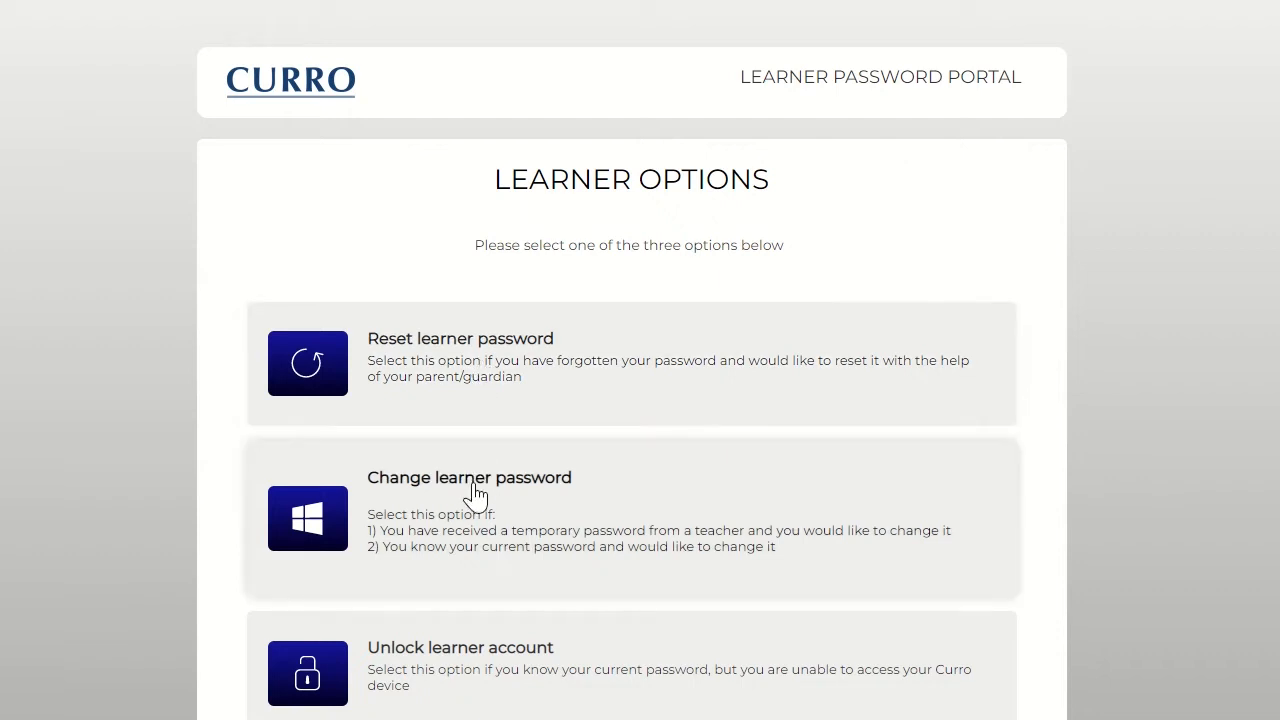
pyautogui.scroll(-2, 476, 494)
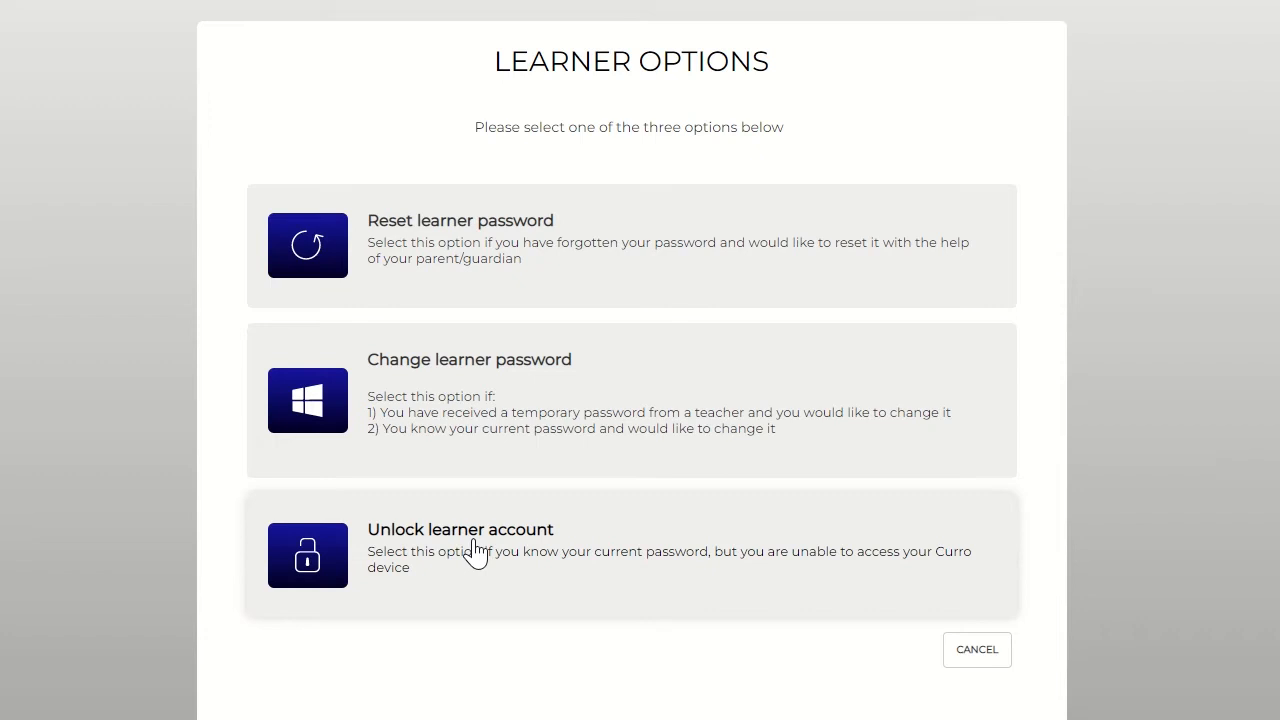
# - Choose 'Reset learner password' to reach the SMS PIN authentication page
pyautogui.click(454, 250)
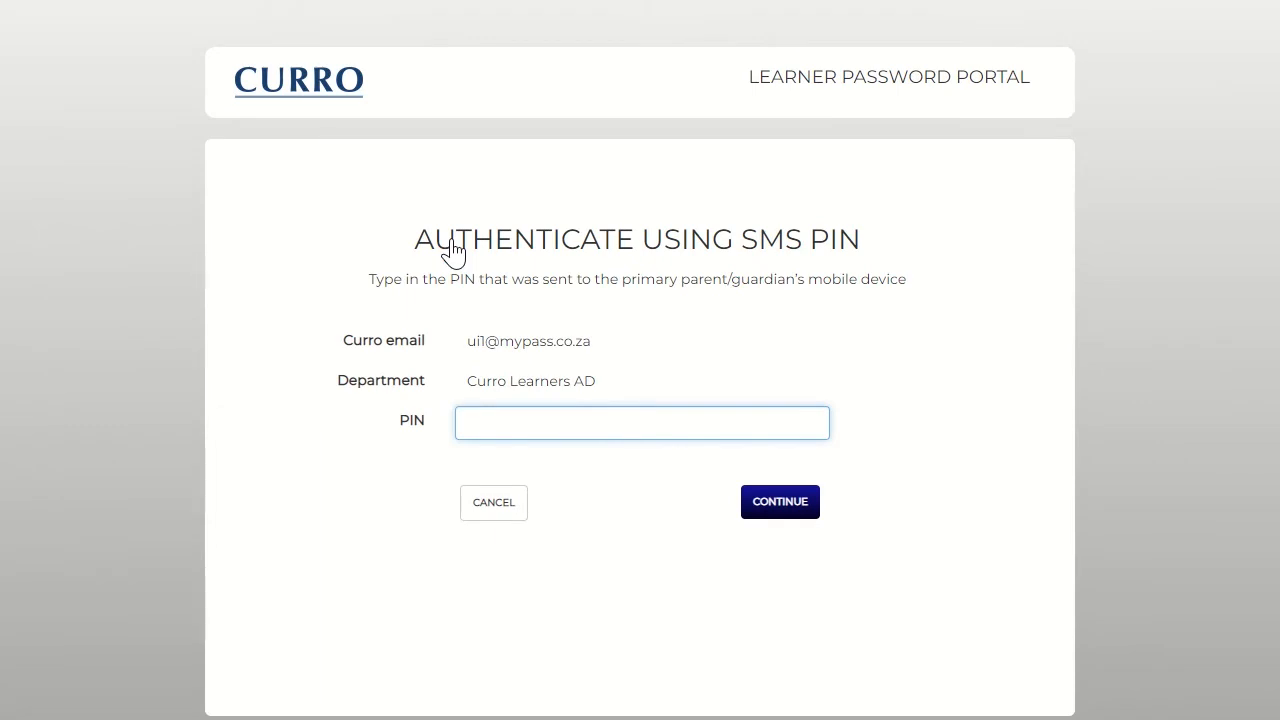
# - Submit the parent's SMS PIN to open the Reset Learner Password form
pyautogui.click(780, 501)
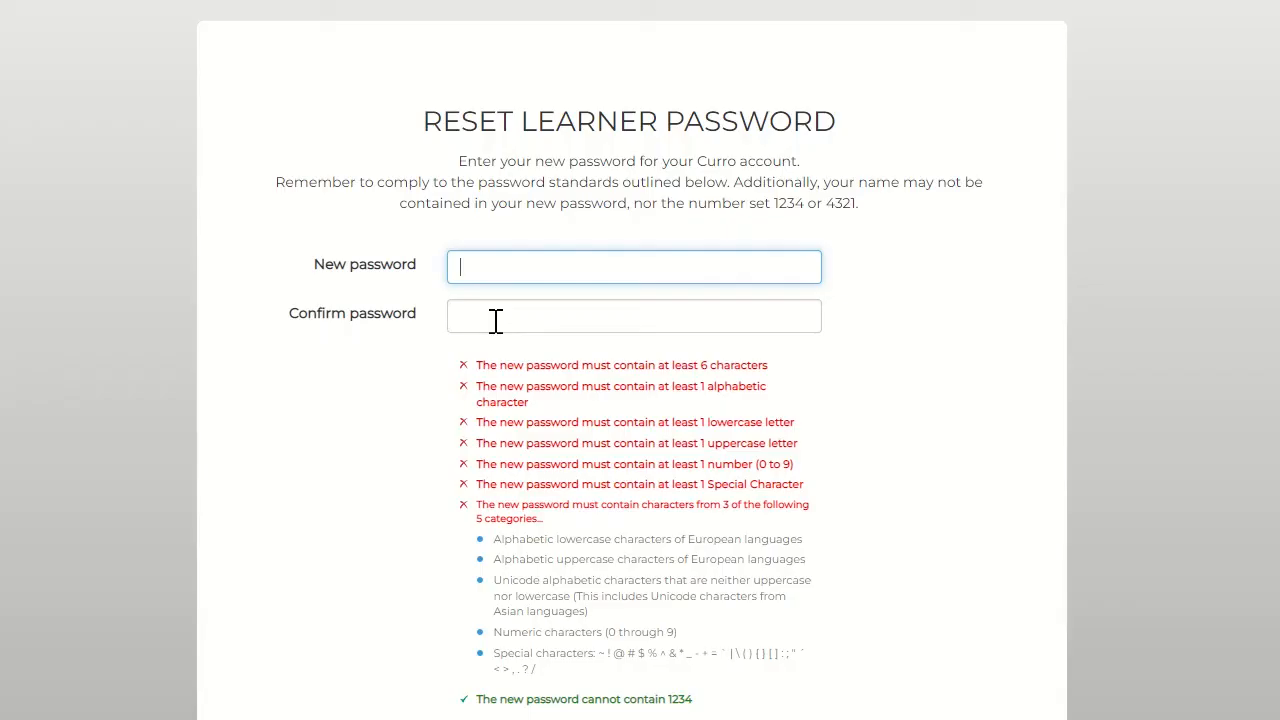
# - Paste and confirm the new password, submit the reset, then choose 'Change learner password'
pyautogui.hotkey('ctrl', 'v')
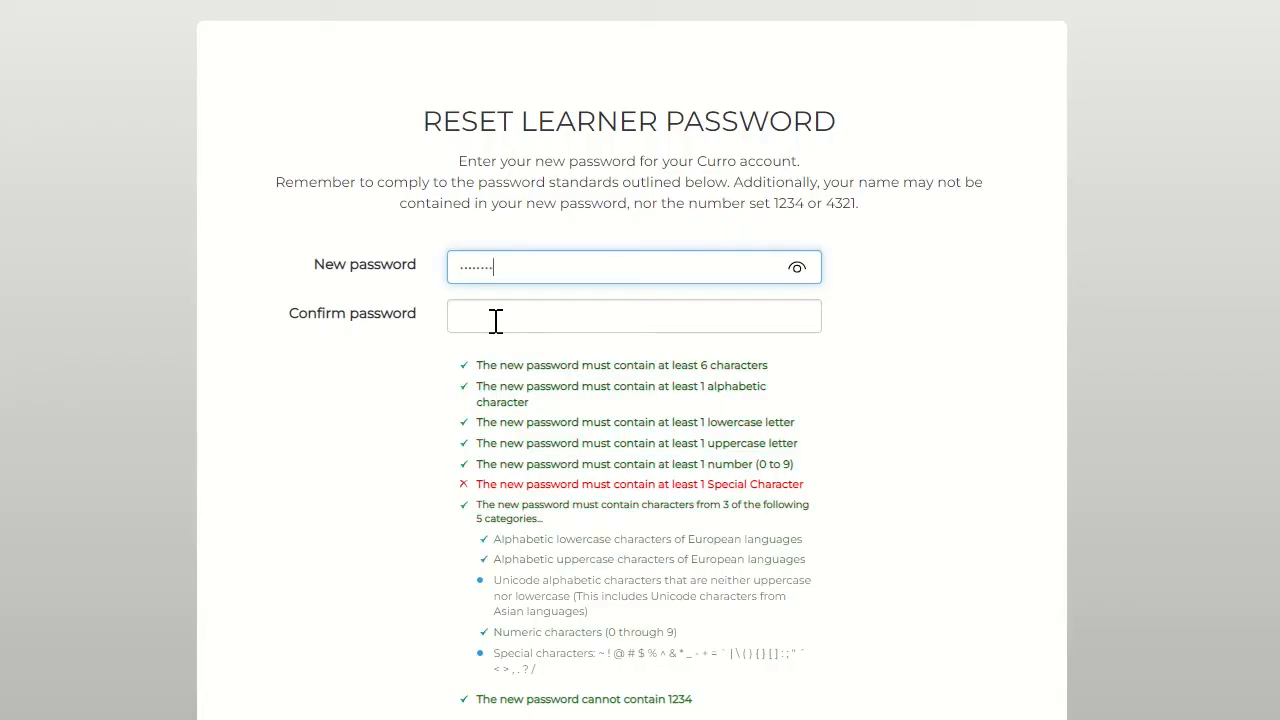
pyautogui.write('!!')
pyautogui.click(495, 320)
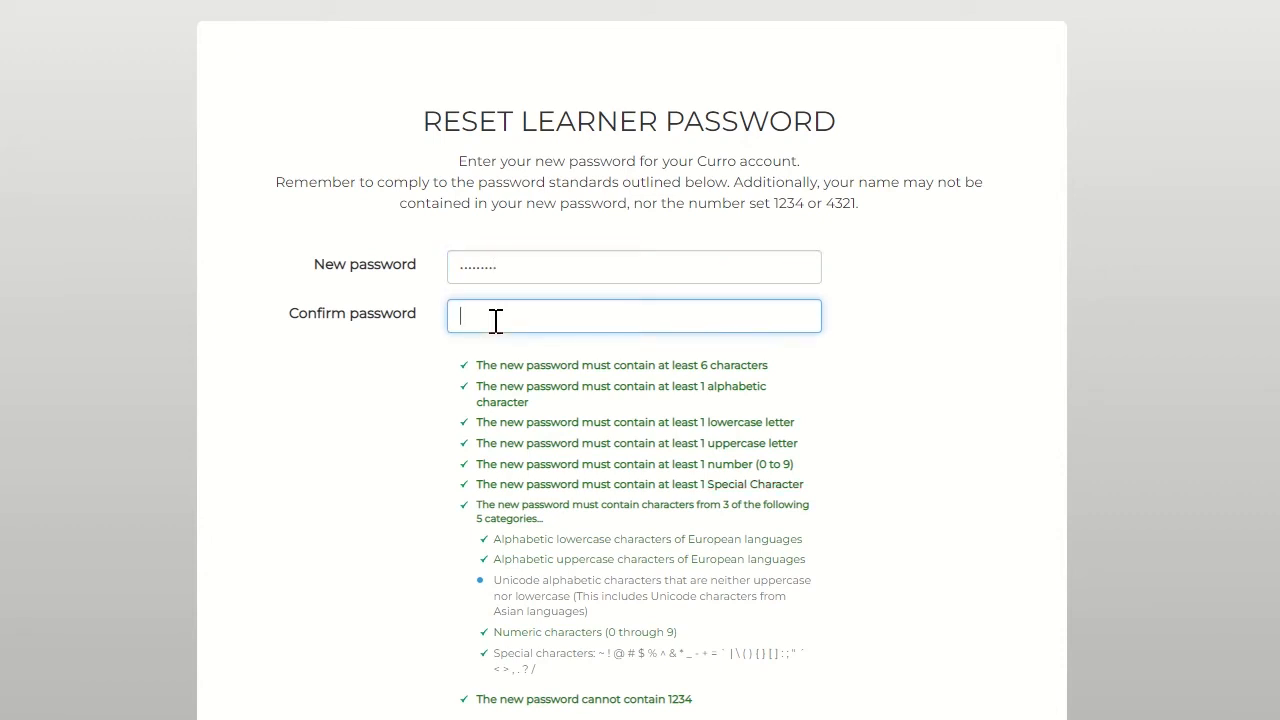
pyautogui.hotkey('ctrl', 'v')
pyautogui.scroll(-2, 496, 350)
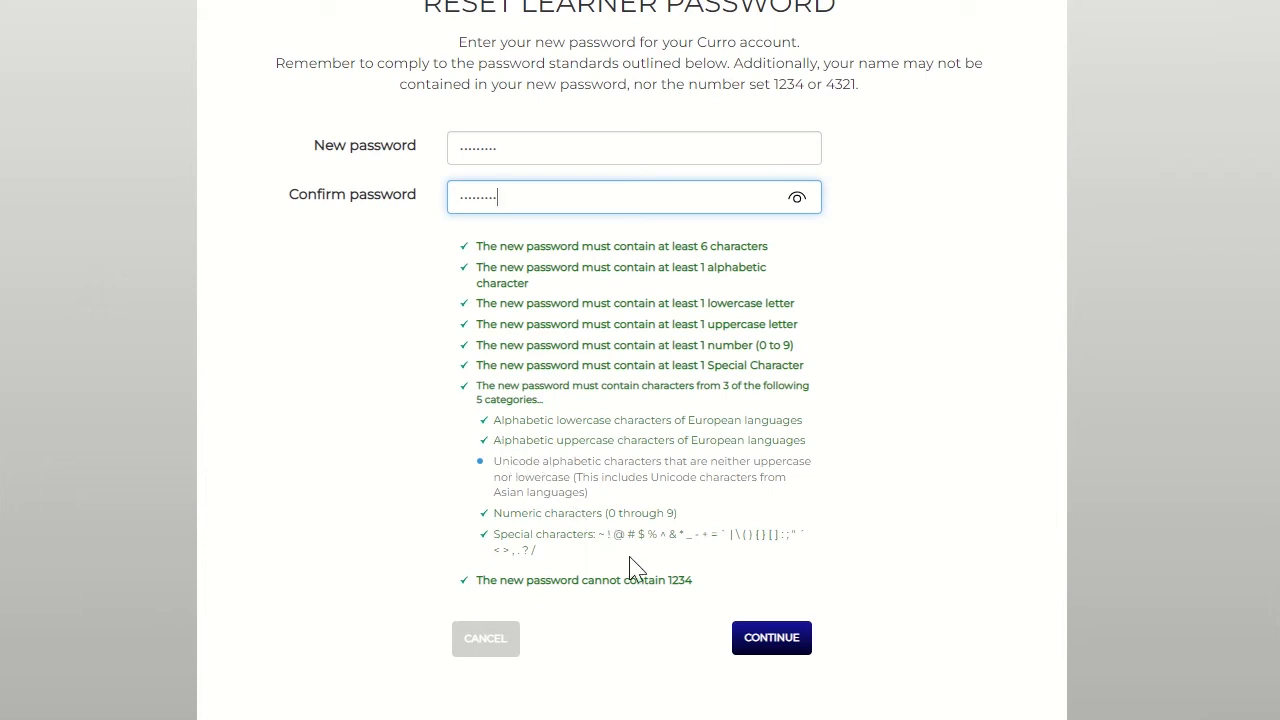
pyautogui.click(772, 638)
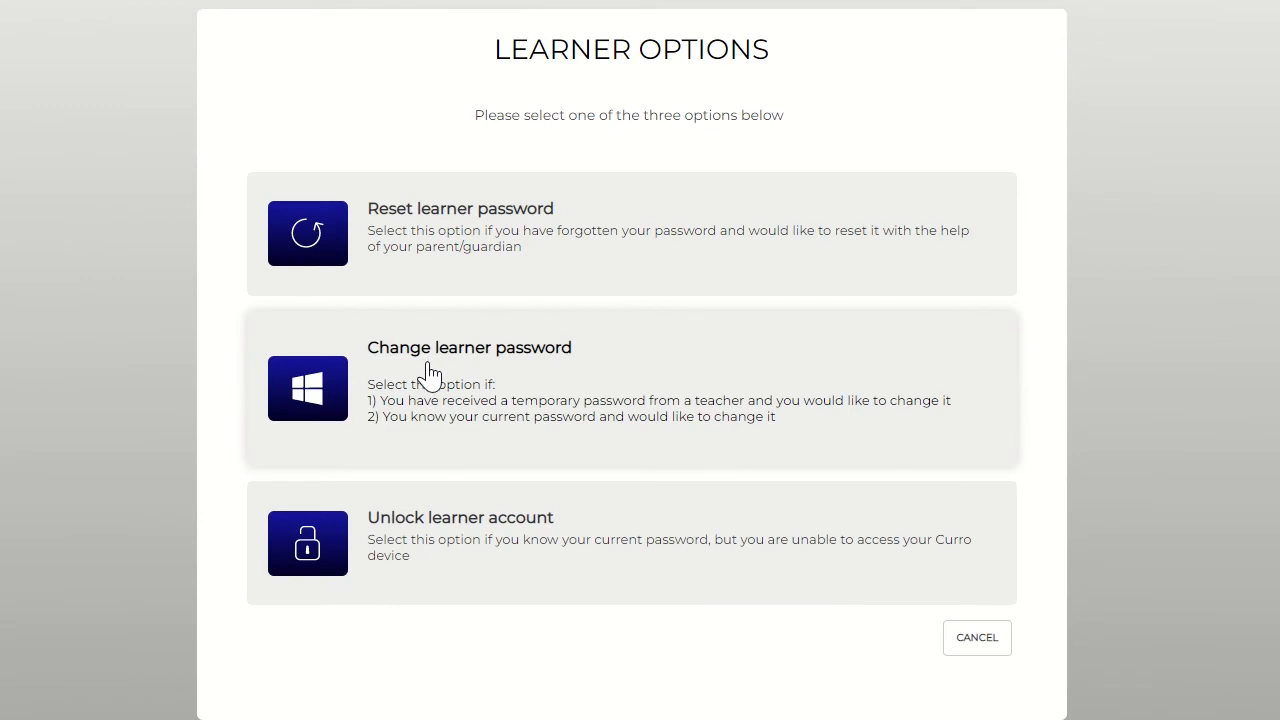
pyautogui.click(432, 370)
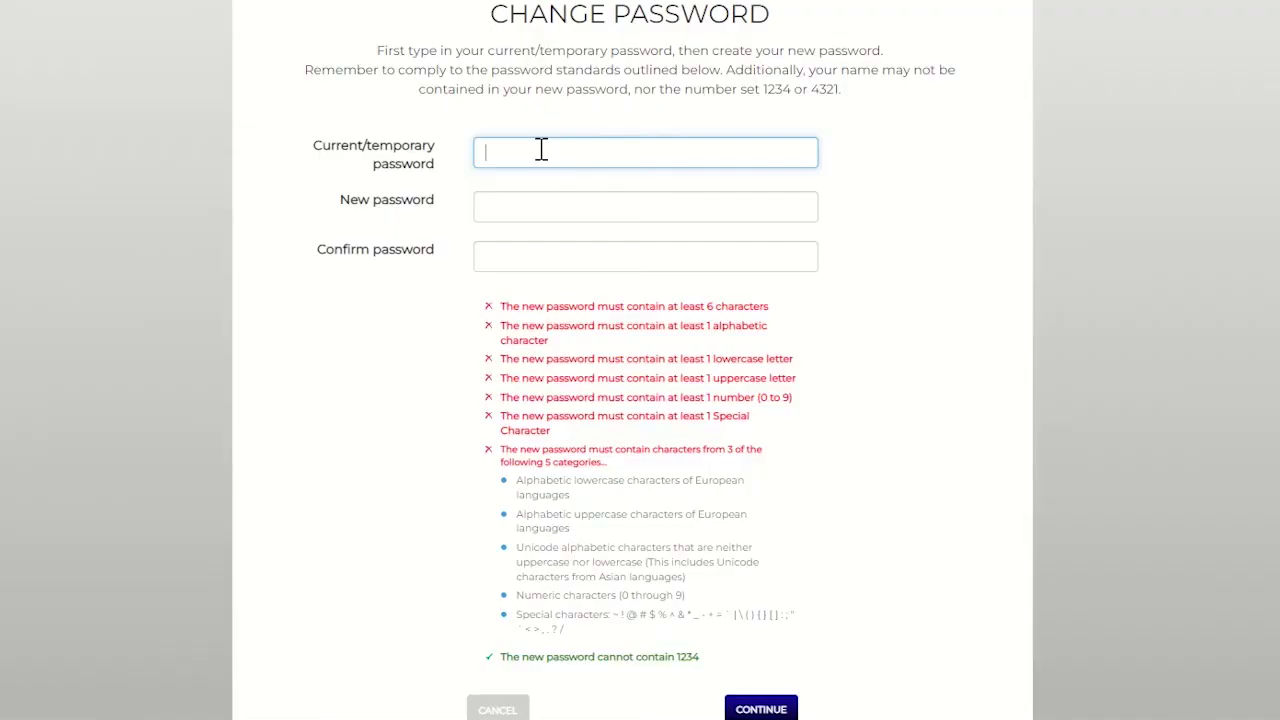
# - Fill in the current password, the new password and its confirmation on the Change Password form
pyautogui.click(541, 150)
pyautogui.write('password')
pyautogui.click(533, 203)
pyautogui.click(523, 257)
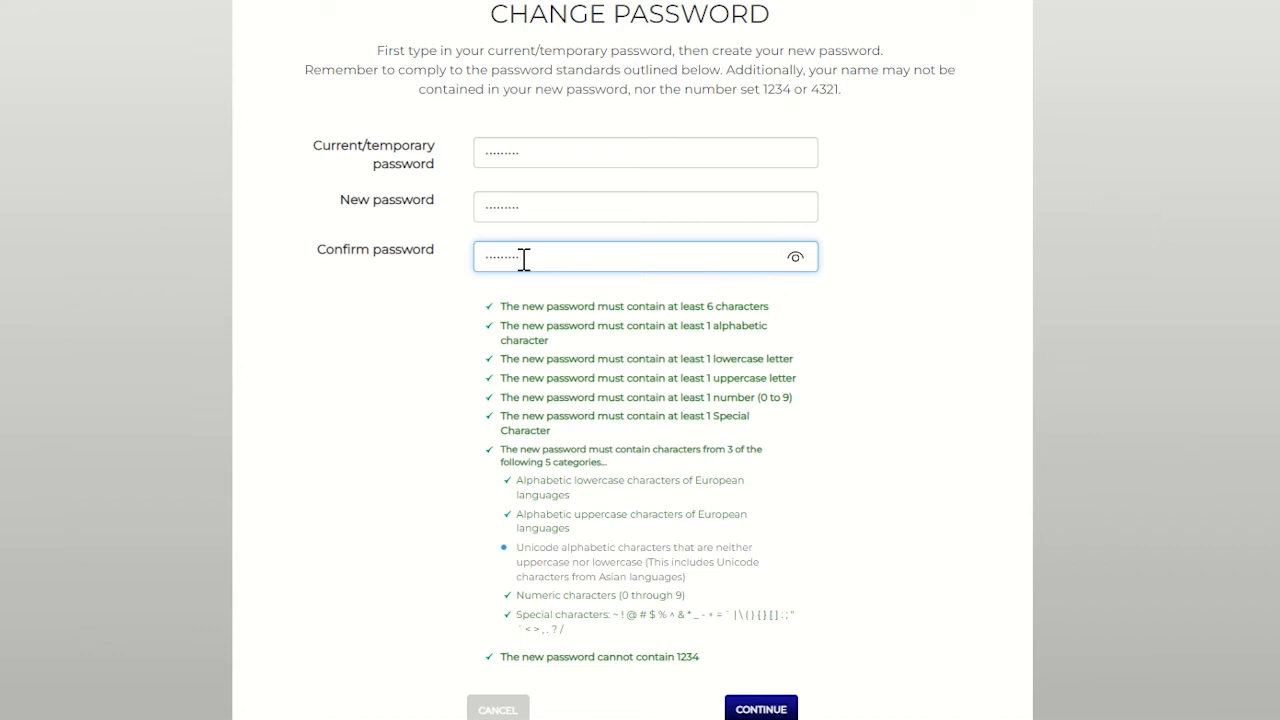
pyautogui.scroll(-3, 520, 340)
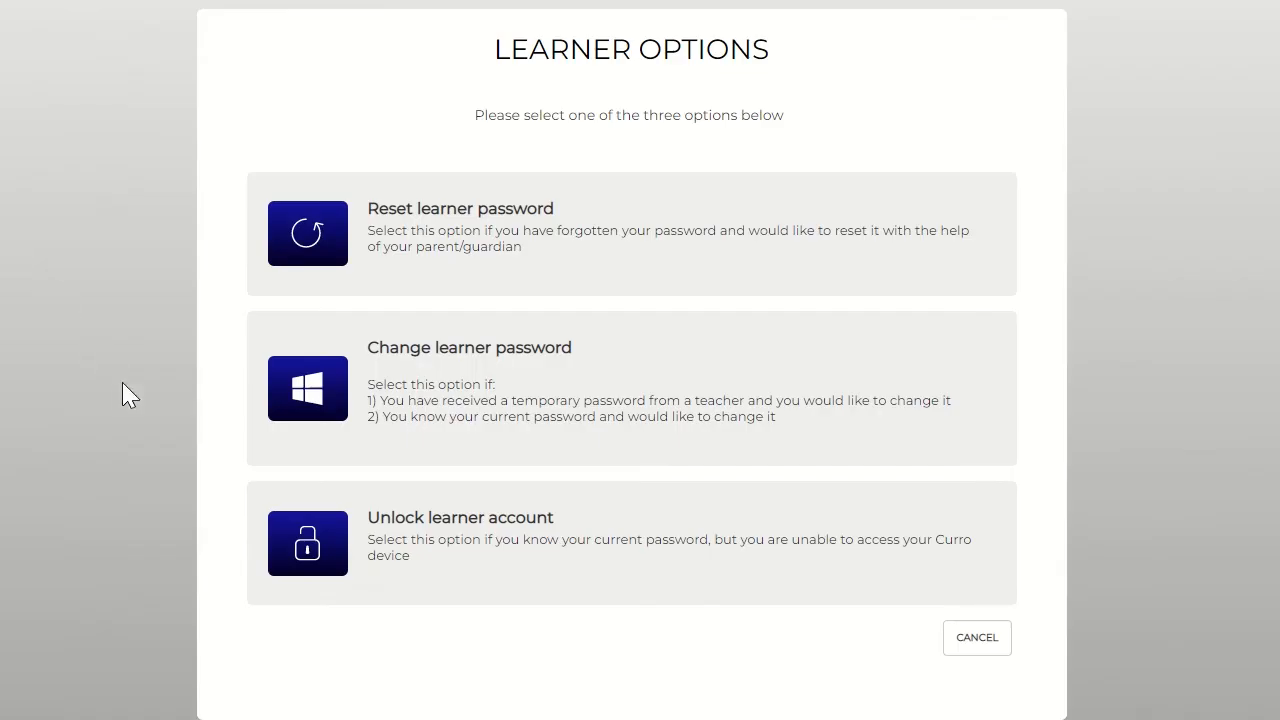
# - Choose 'Unlock learner account' and submit the SMS PIN to get 'Account successfully unlocked'
pyautogui.click(342, 556)
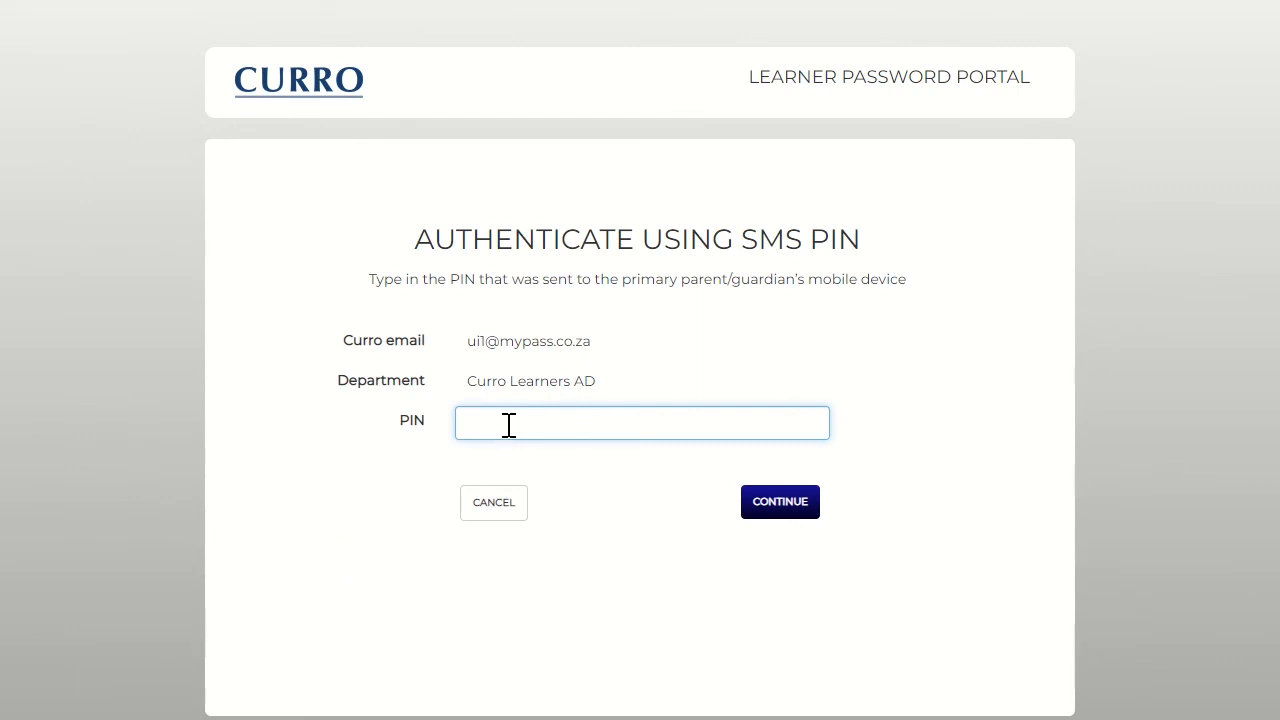
pyautogui.click(782, 503)
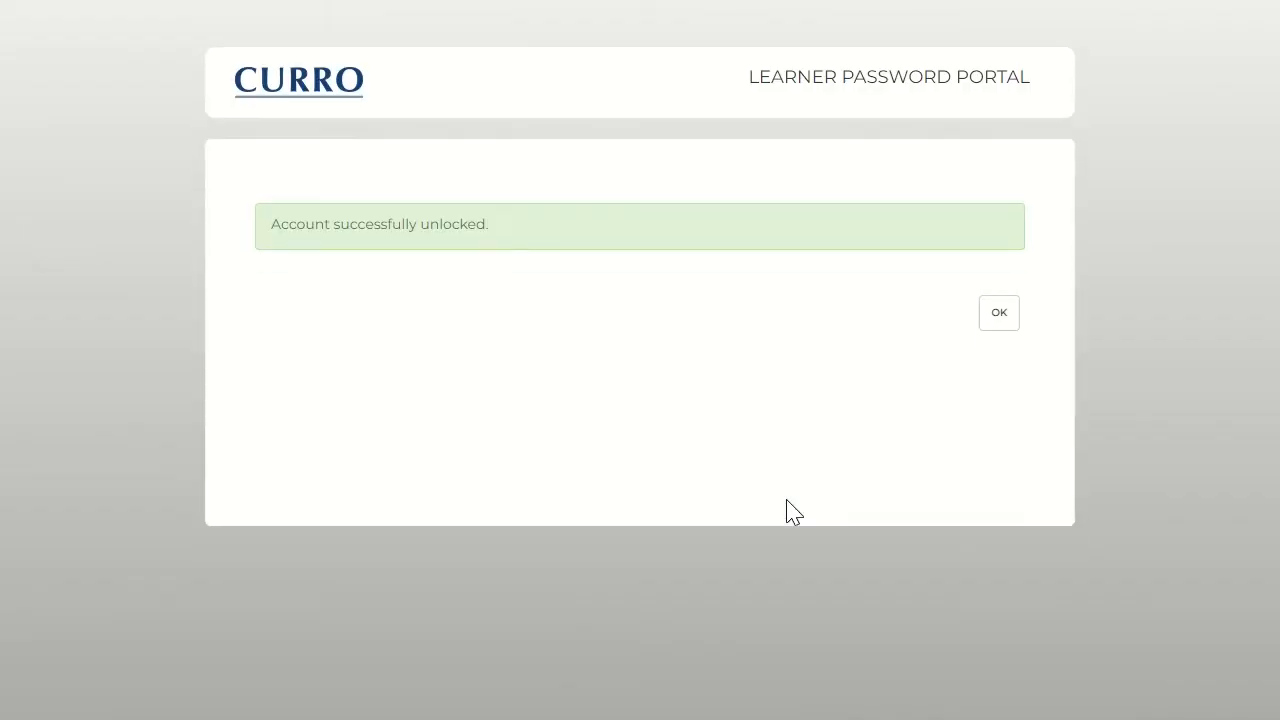